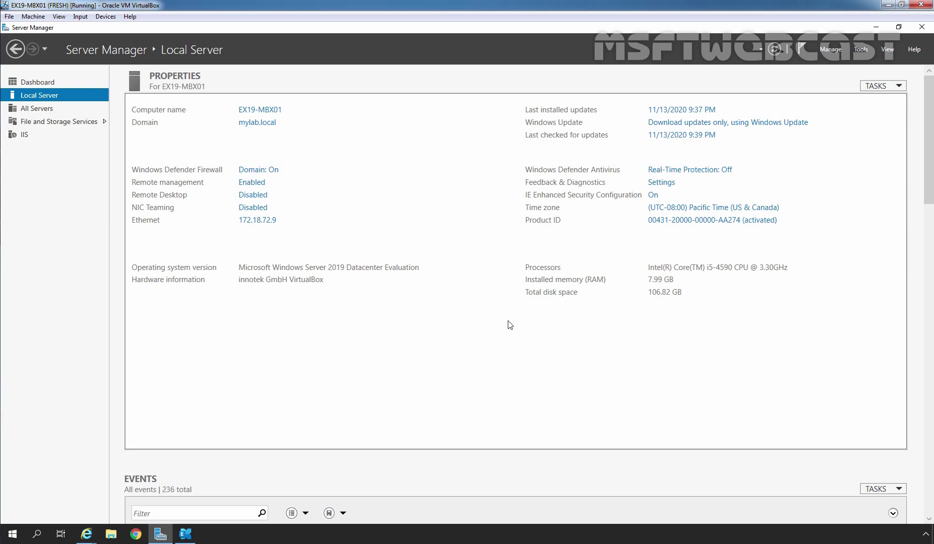
Step: Switch to the Internet Explorer window showing the Exchange admin center mailboxes list
left_click(87, 537)
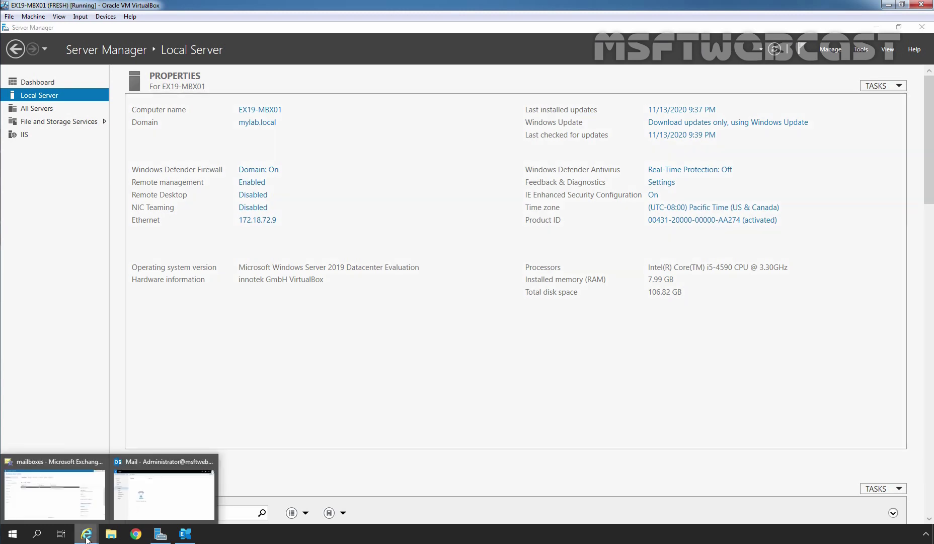
left_click(94, 459)
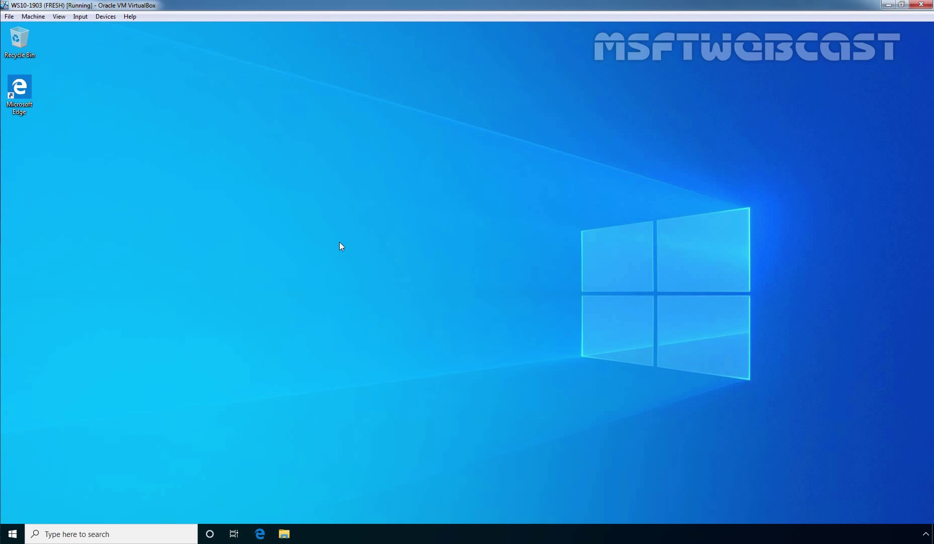
Step: Launch Outlook 2013 from the Microsoft Office 2013 Start menu group and pass the welcome screen
left_click(12, 533)
scroll(86, 411, "down", 3)
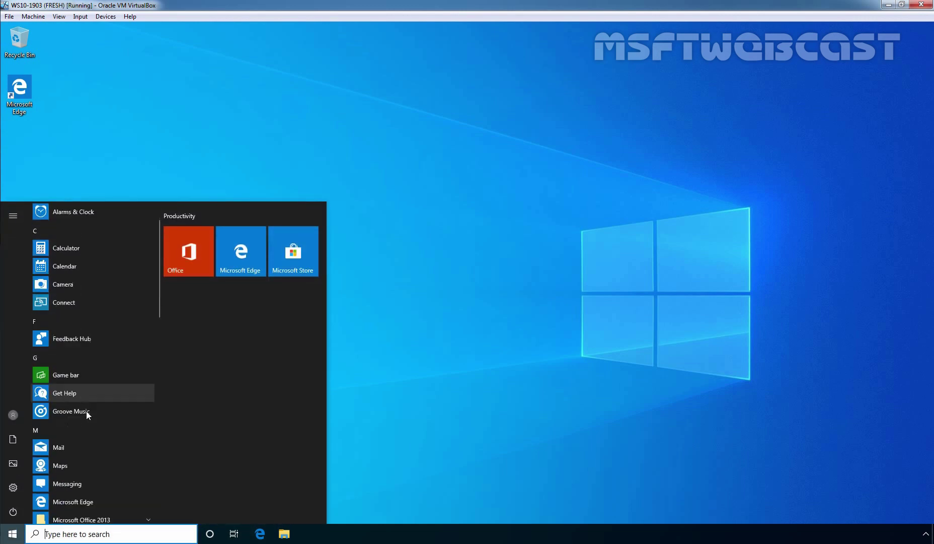
left_click(81, 432)
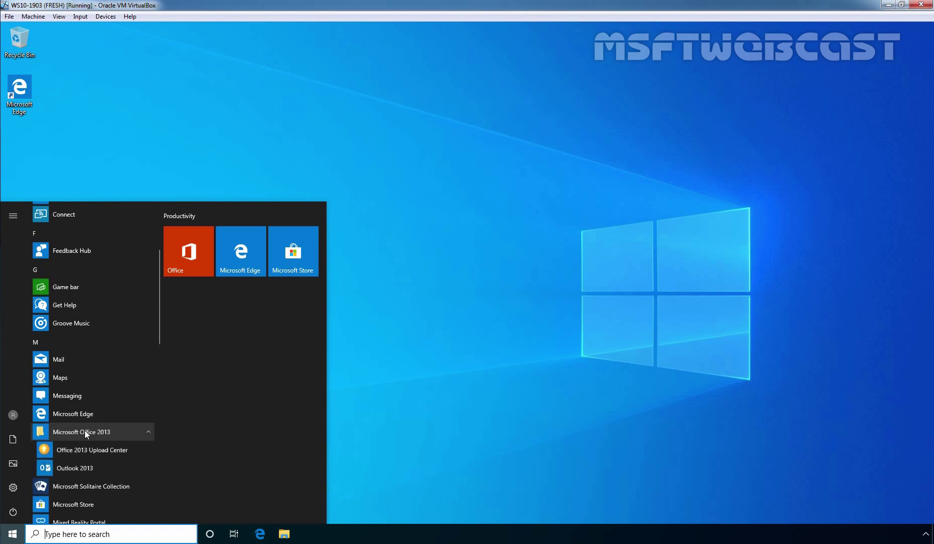
scroll(101, 427, "down", 1)
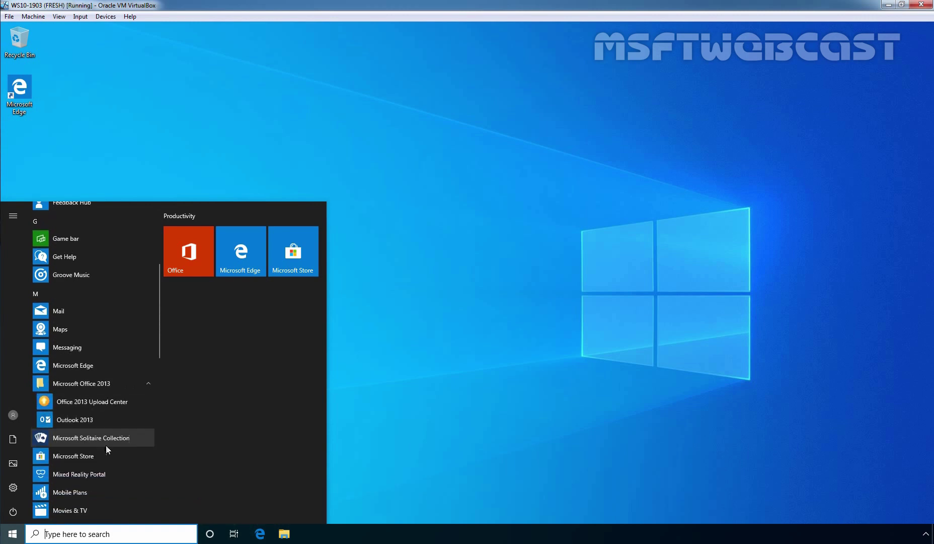
left_click(89, 419)
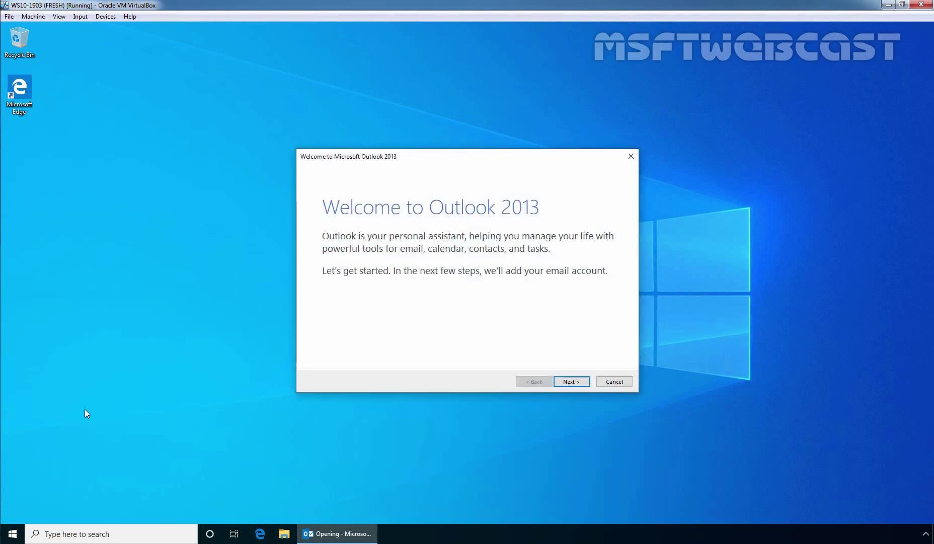
left_click(570, 383)
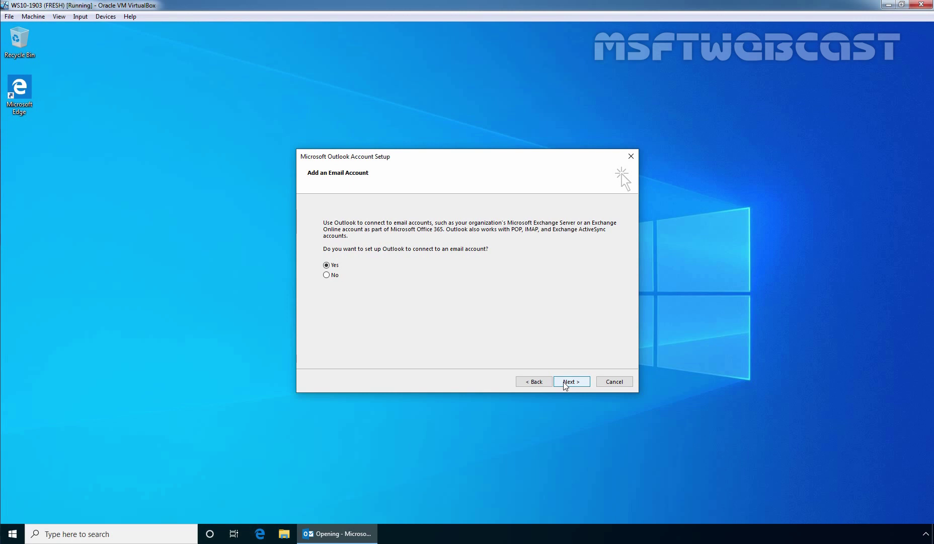
Step: Choose Yes to add an account, auto-configure the pre-filled Exchange account details, and finish setup
left_click(569, 384)
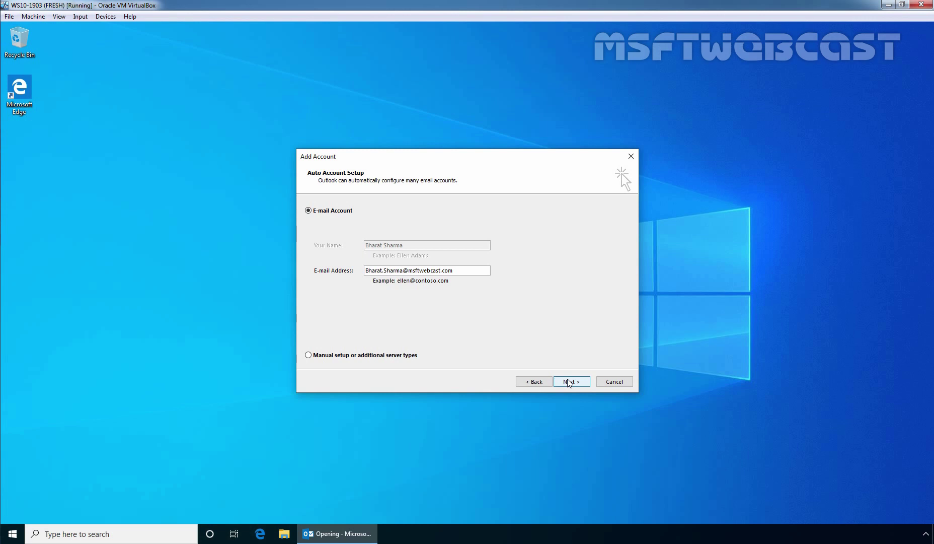
left_click(569, 381)
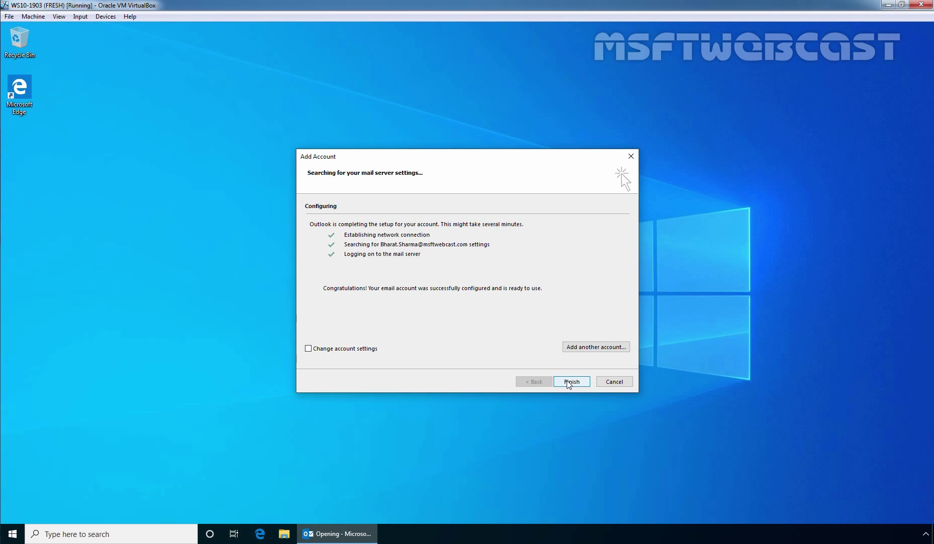
left_click(571, 382)
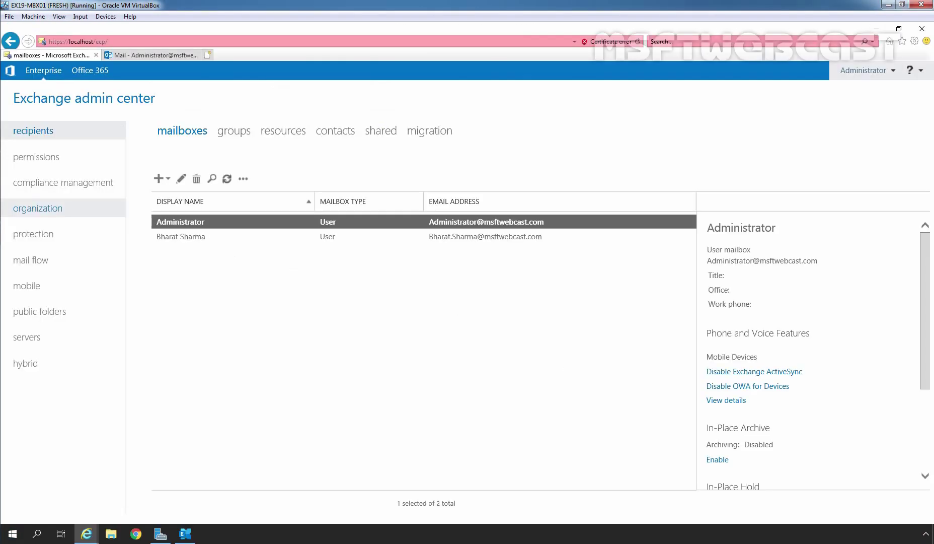
Step: Switch to the Administrator's Outlook on the web mailbox and confirm the signed-in account
left_click(138, 56)
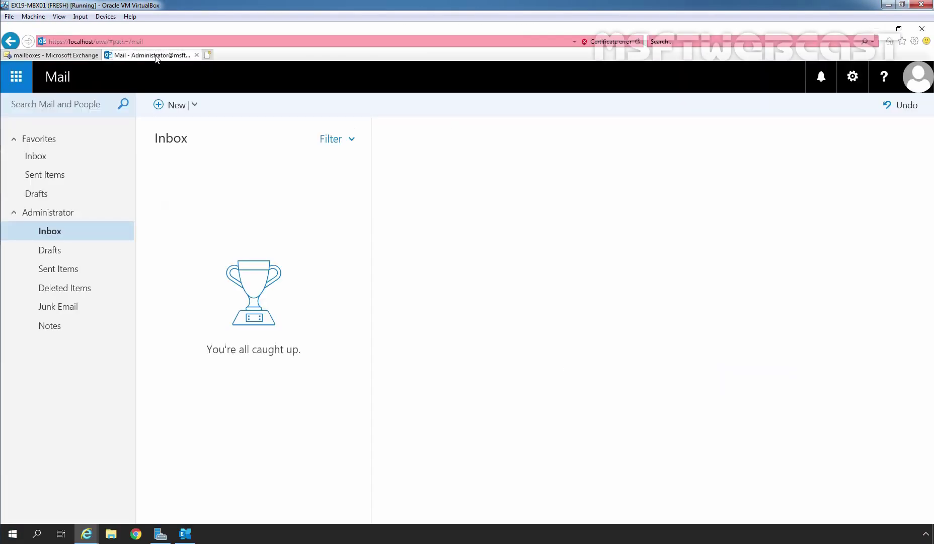
left_click(920, 89)
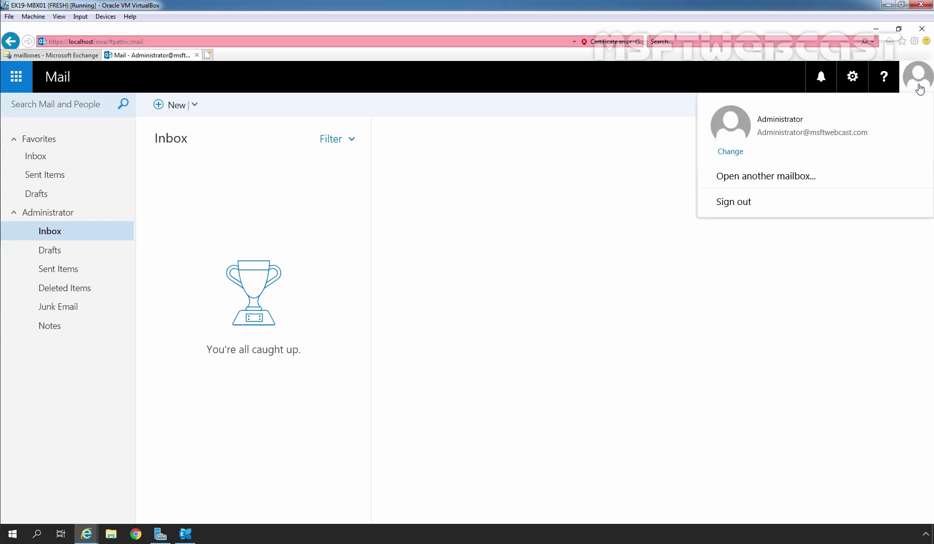
left_click(281, 213)
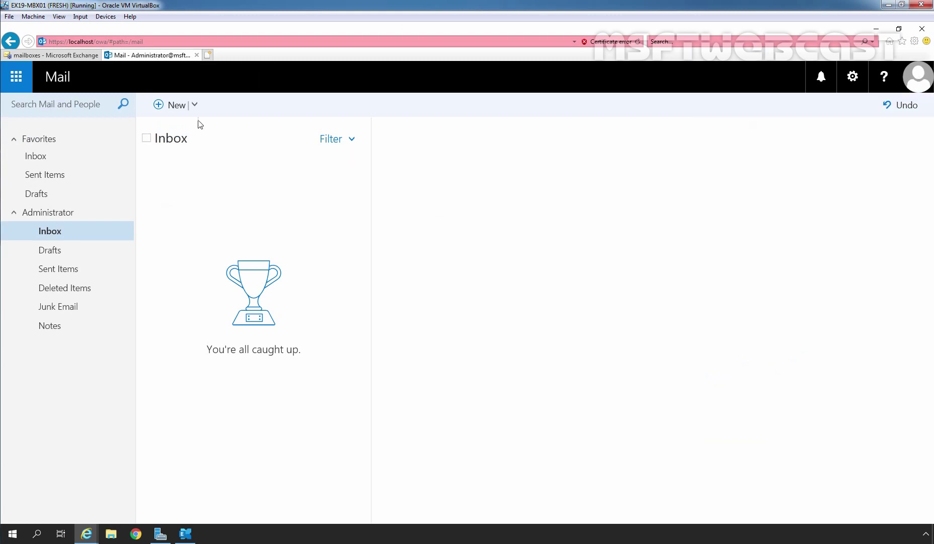
Step: Send the test user a message with subject 'Test Message' and body 'This is a test message'
left_click(175, 107)
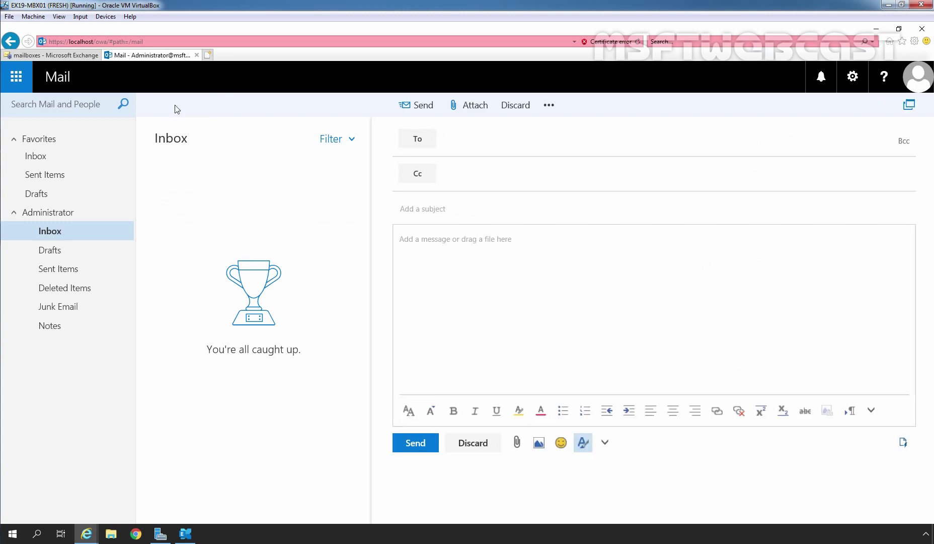
type("bhara")
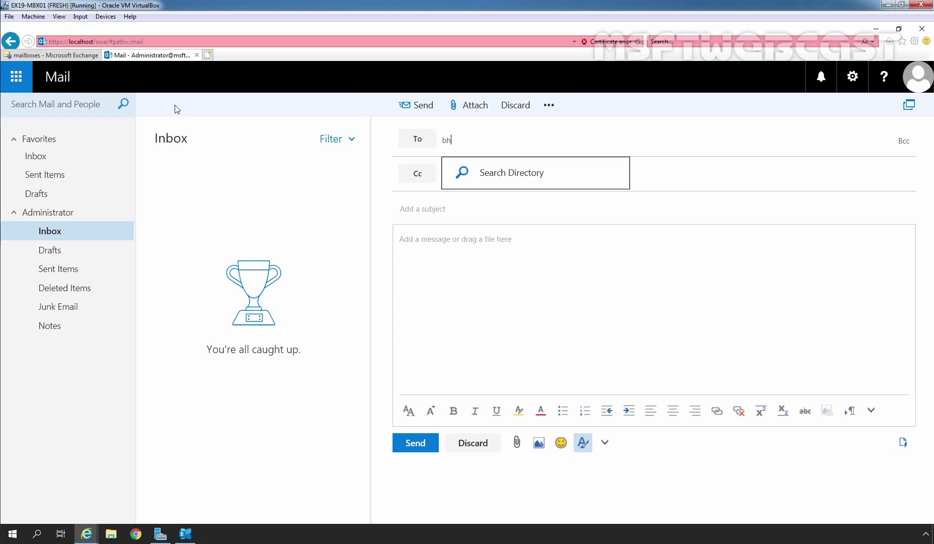
left_click(511, 176)
left_click(511, 176)
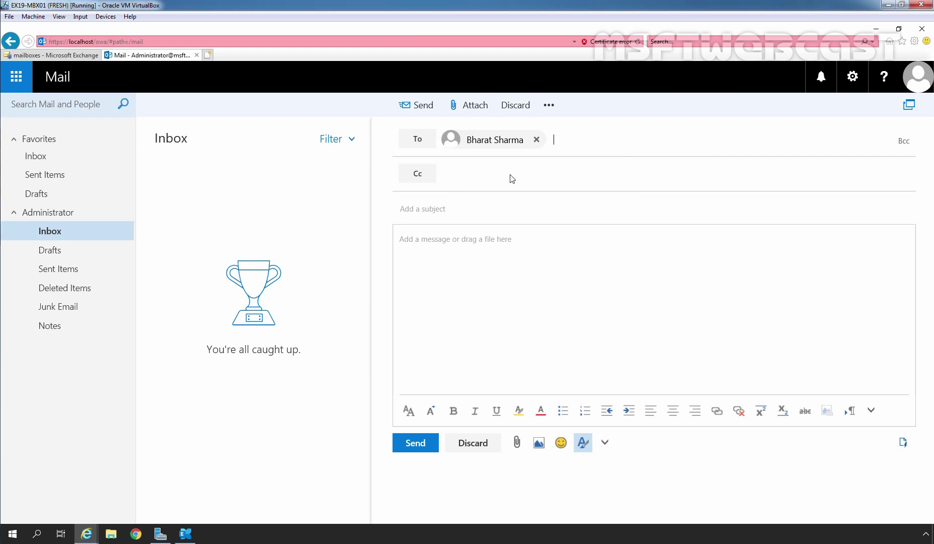
left_click(462, 210)
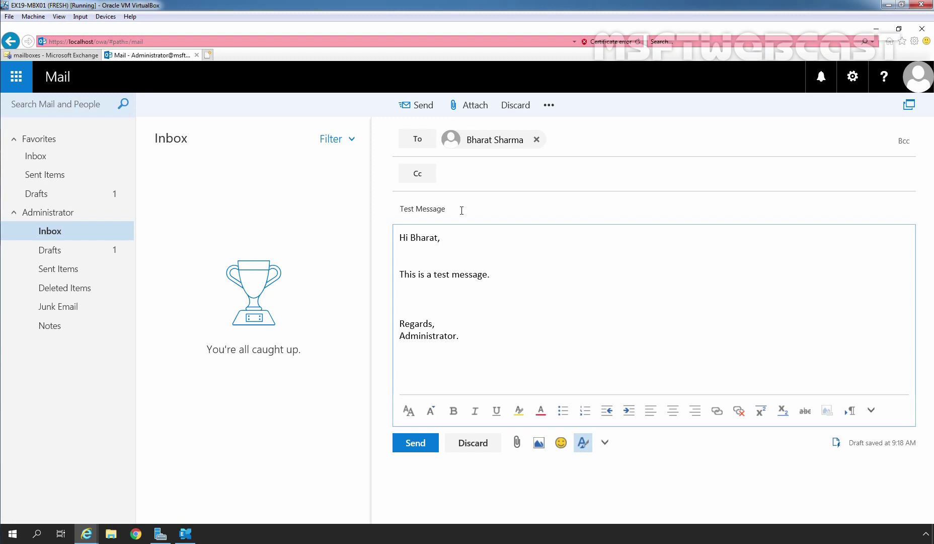
left_click(415, 443)
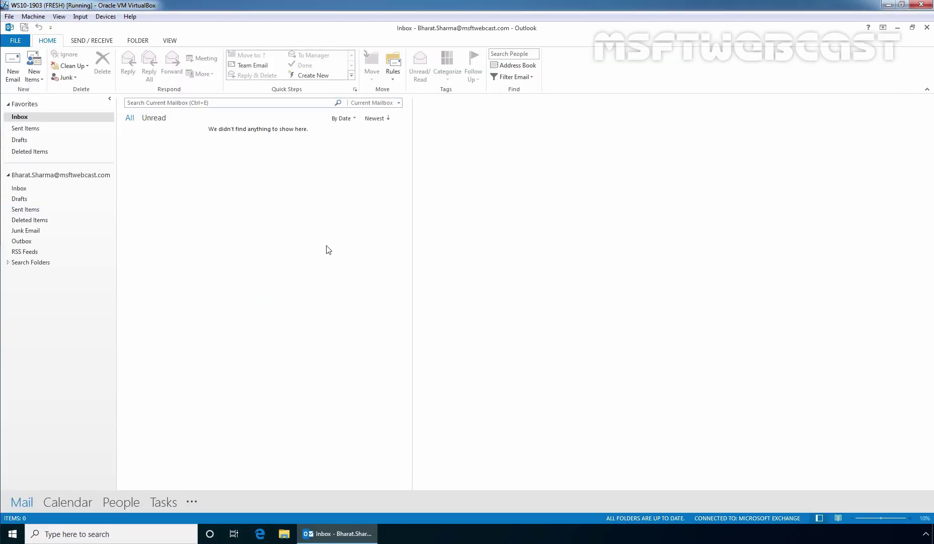
Step: Run Send/Receive All Folders to pull in Administrator's Test Message, then return to the Home ribbon
left_click(92, 41)
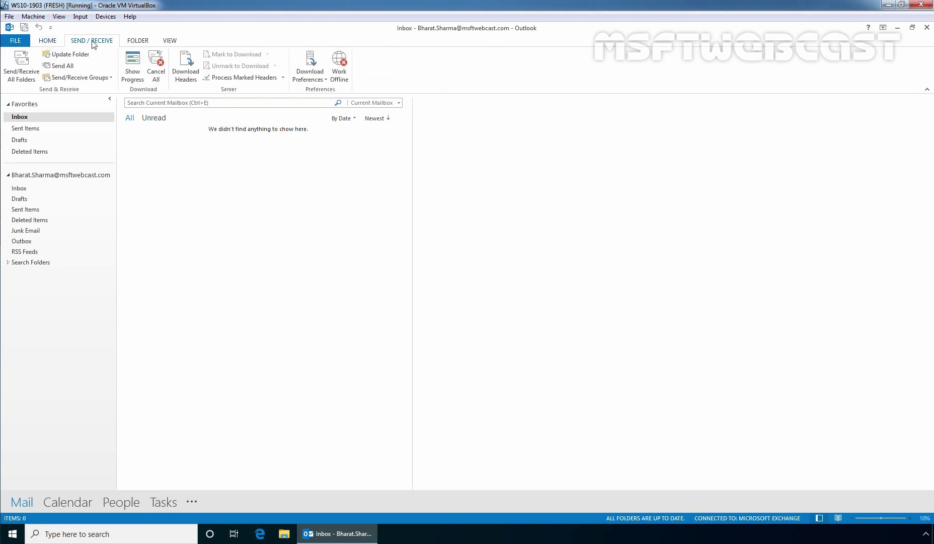
left_click(22, 70)
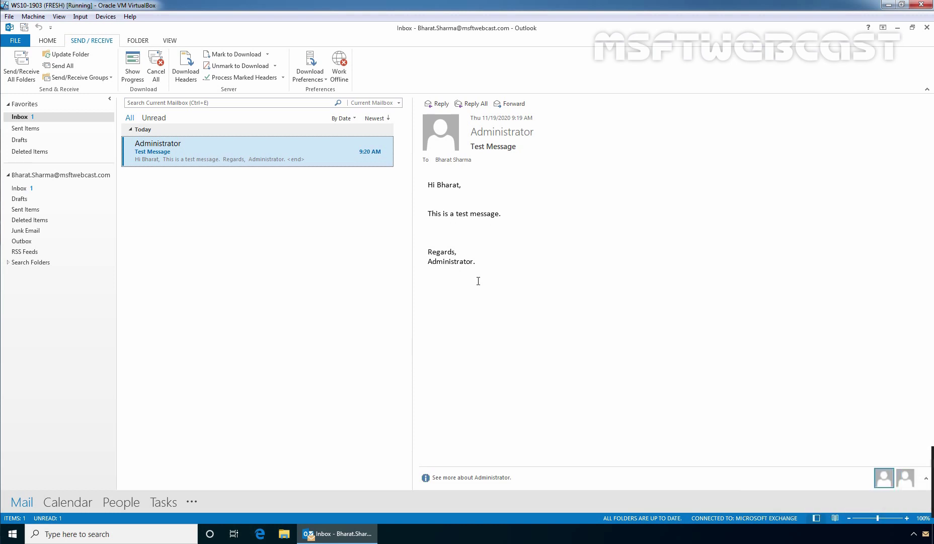
left_click(51, 44)
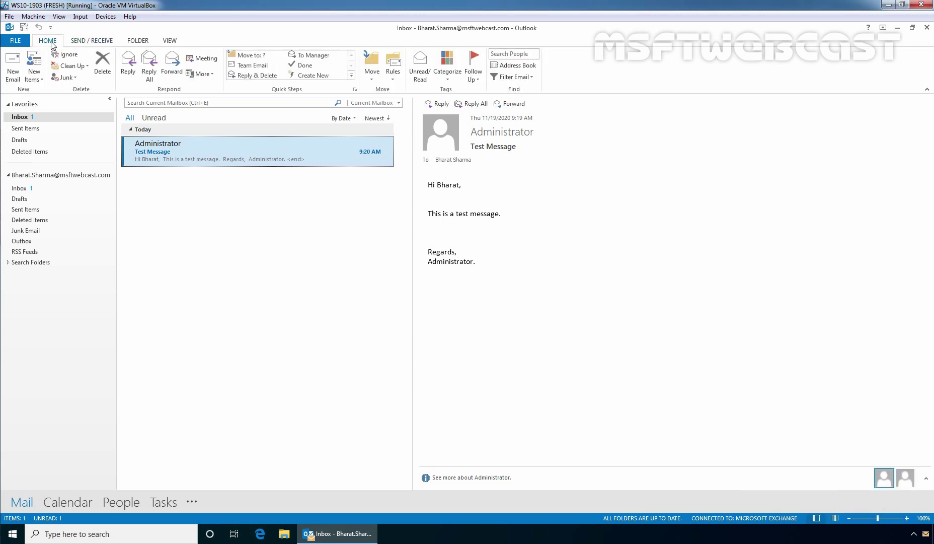
Step: Address a new email to Administrator from the address book, request a delivery receipt, and send it
left_click(14, 64)
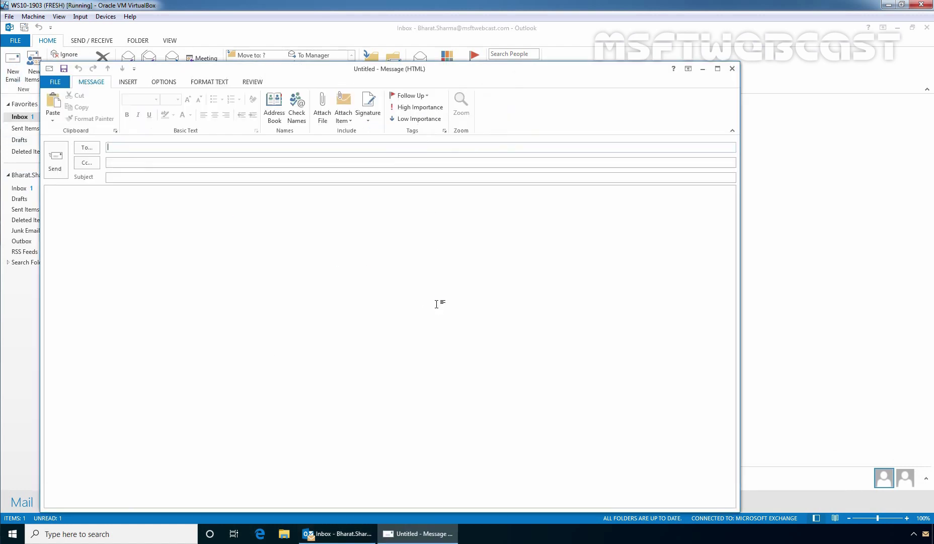
left_click(86, 148)
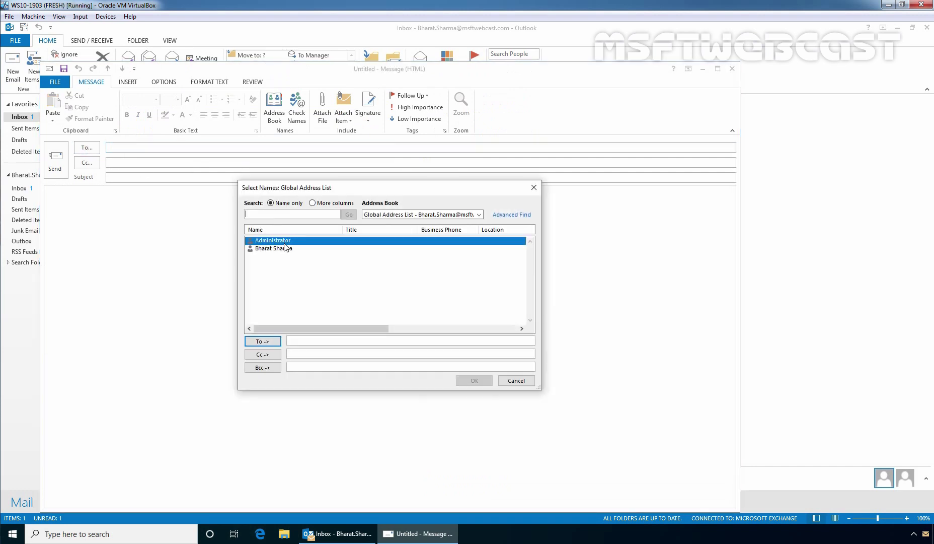
left_click(263, 342)
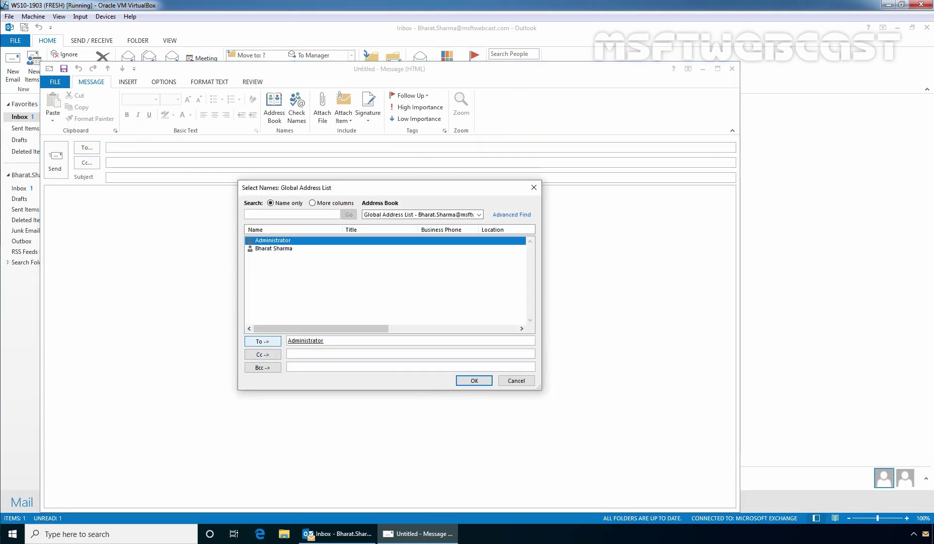
left_click(473, 381)
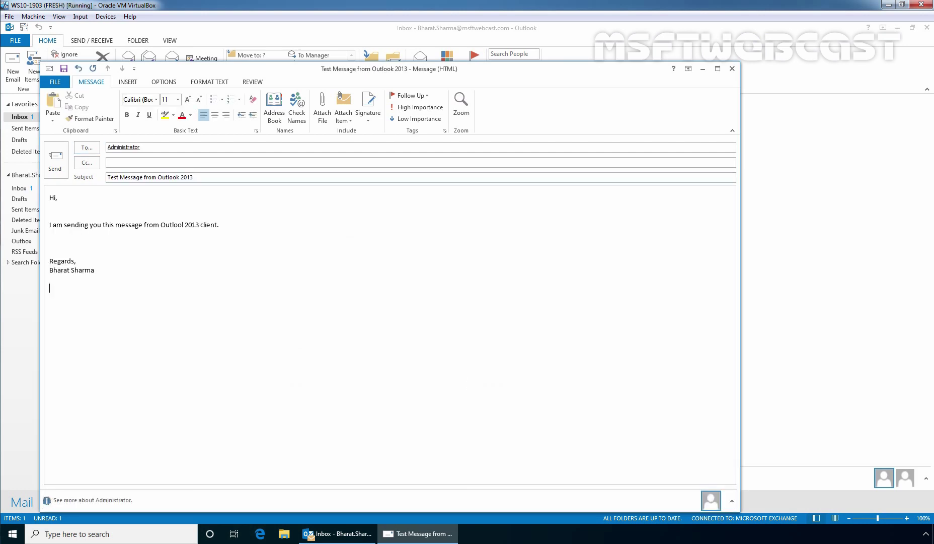
left_click(163, 83)
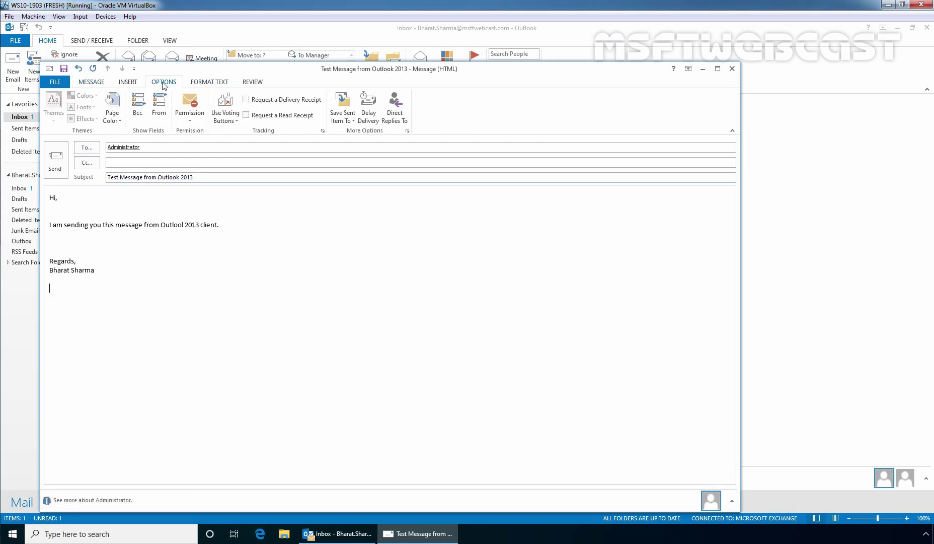
left_click(258, 102)
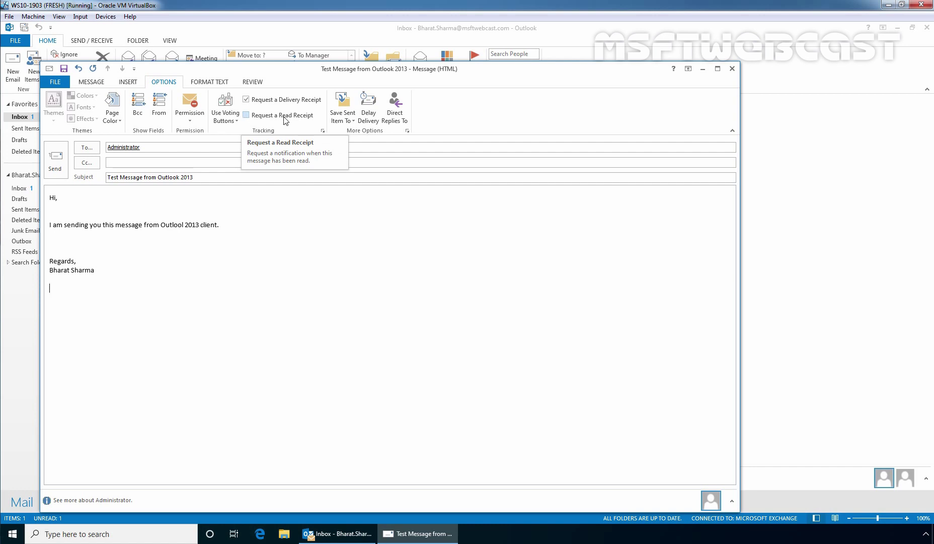
left_click(56, 160)
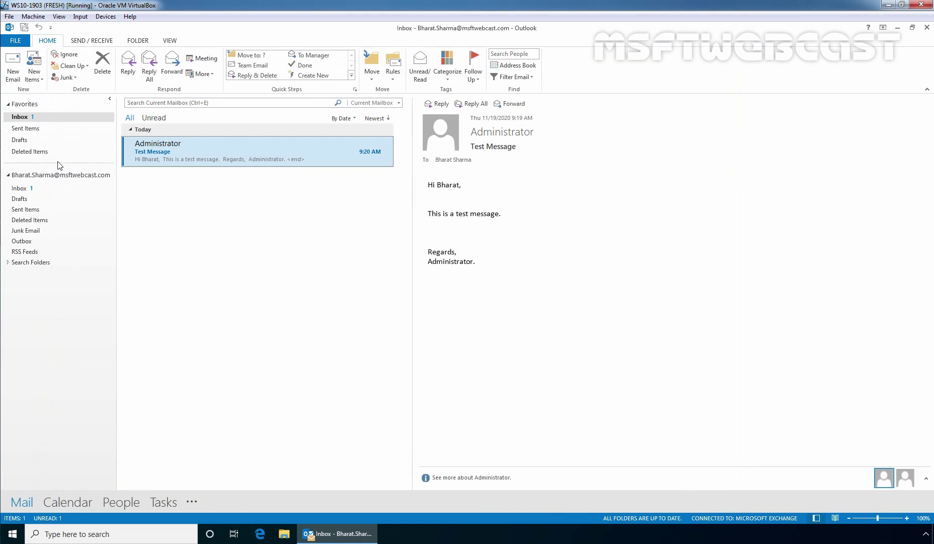
Step: Confirm the Outbox is empty and 'Test Message from Outlook 2013' appears in Sent Items
left_click(24, 242)
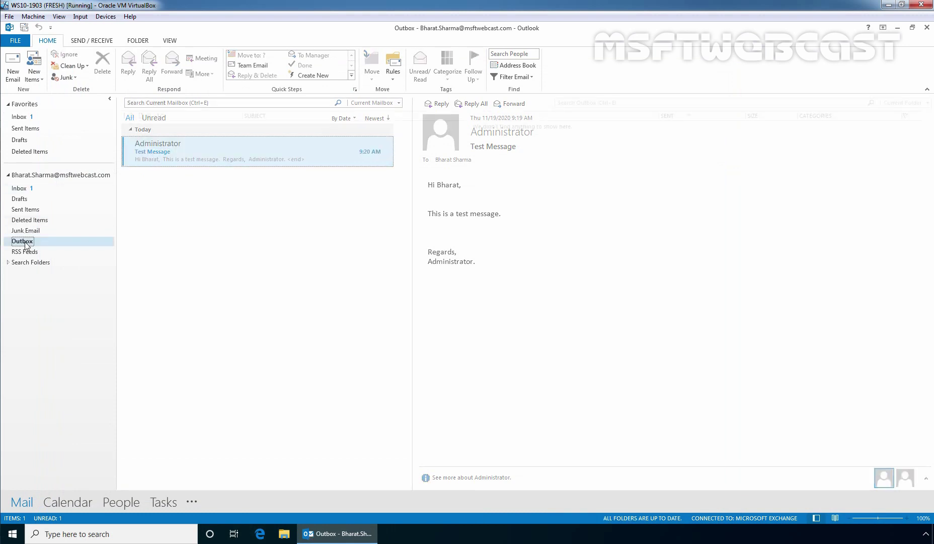
left_click(30, 211)
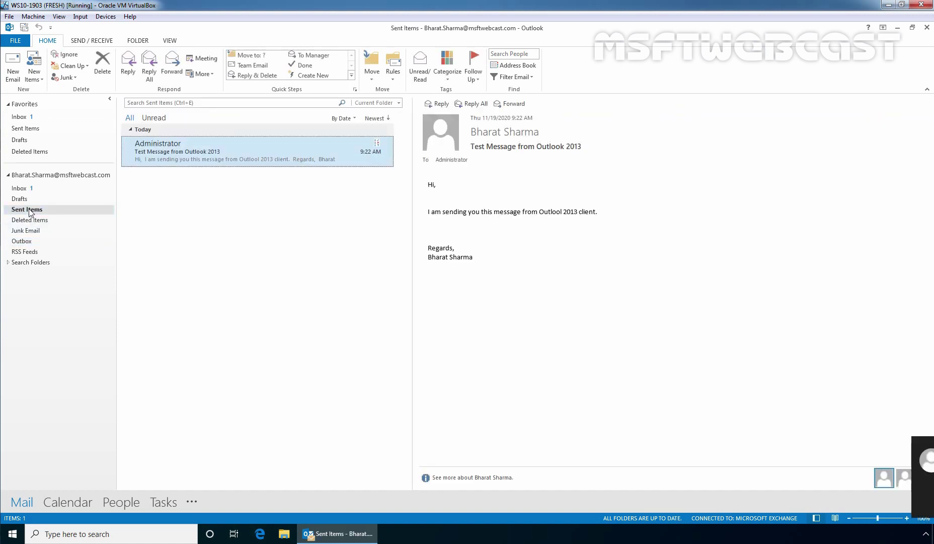